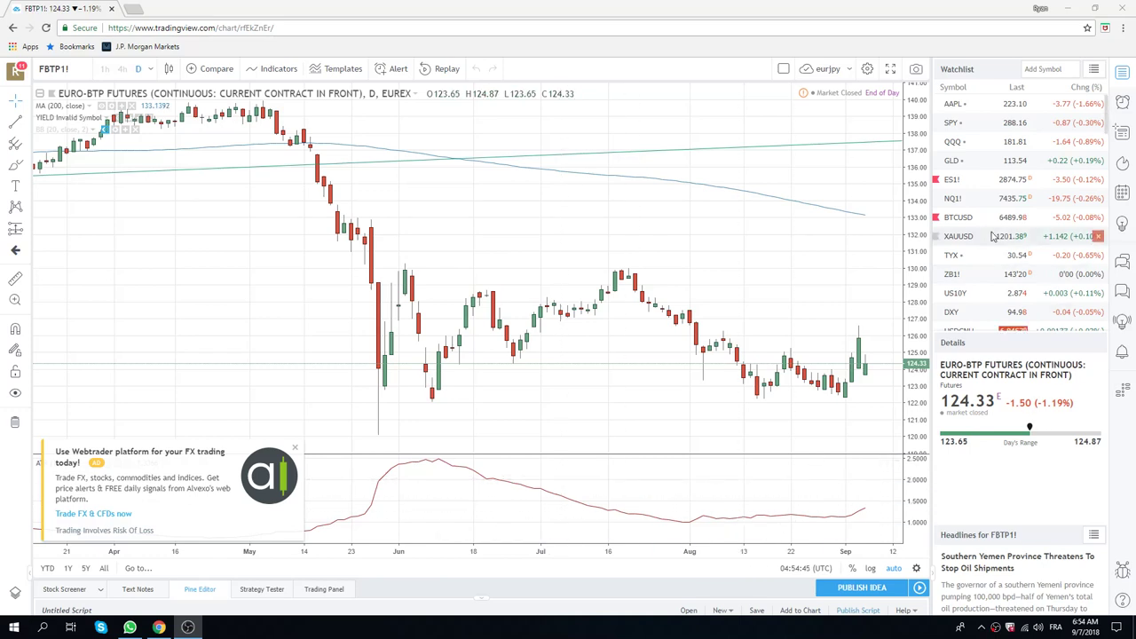
# Step: Briefly view the Gold XAUUSD chart, then load the EURUSD daily chart
pyautogui.click(1001, 238)
pyautogui.scroll(-3, 999, 238)
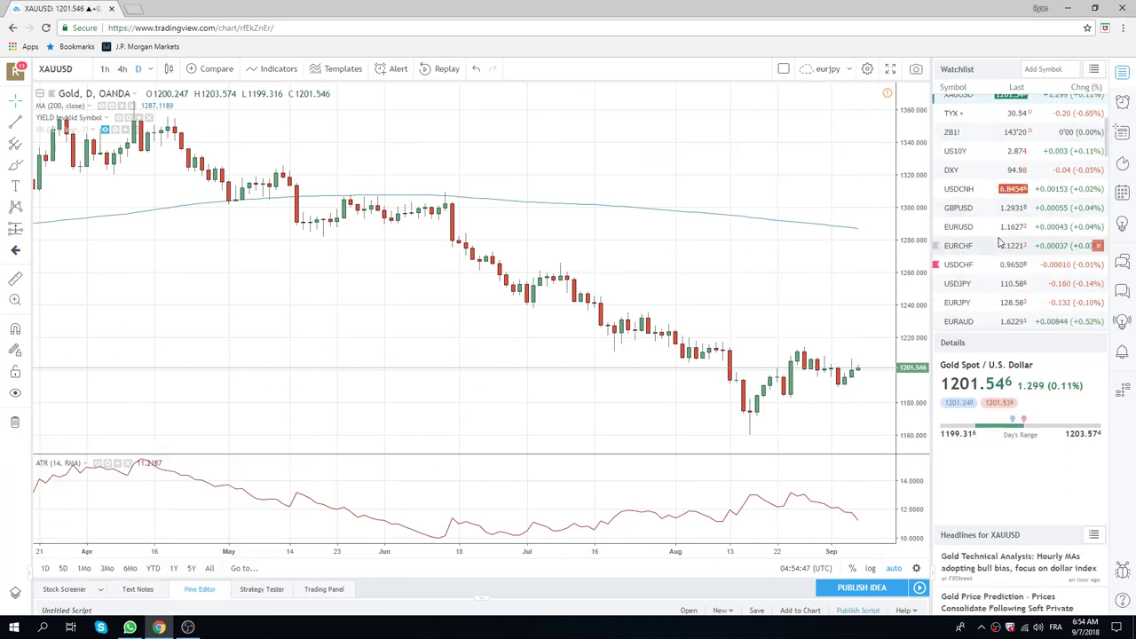
pyautogui.click(988, 229)
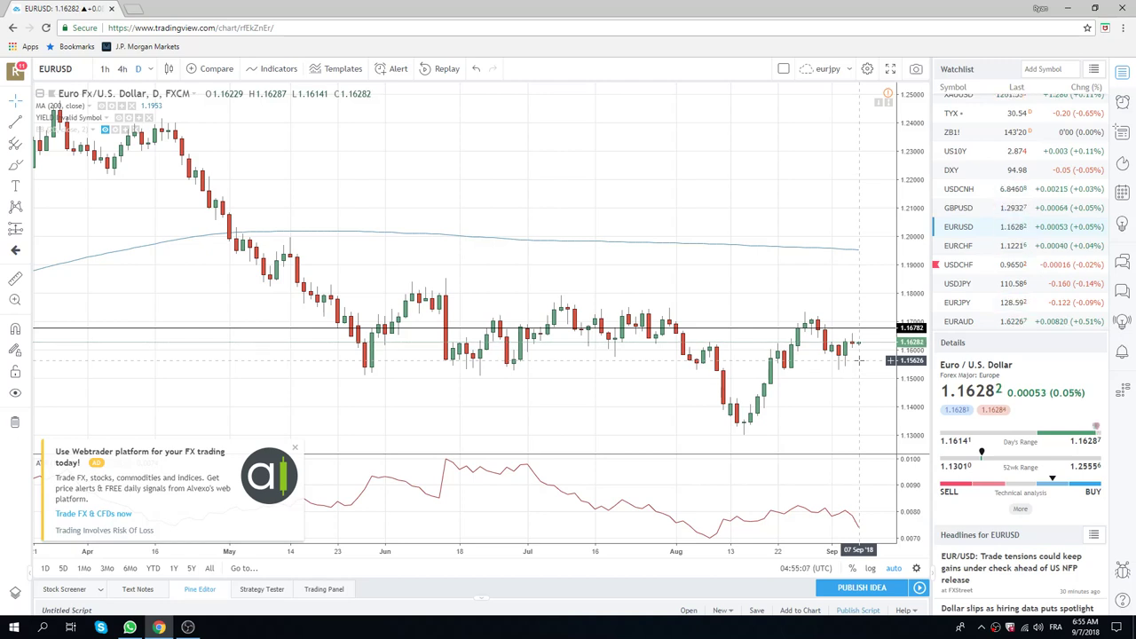
# Step: Load the USDCAD daily chart from the watchlist
pyautogui.scroll(-2, 1006, 254)
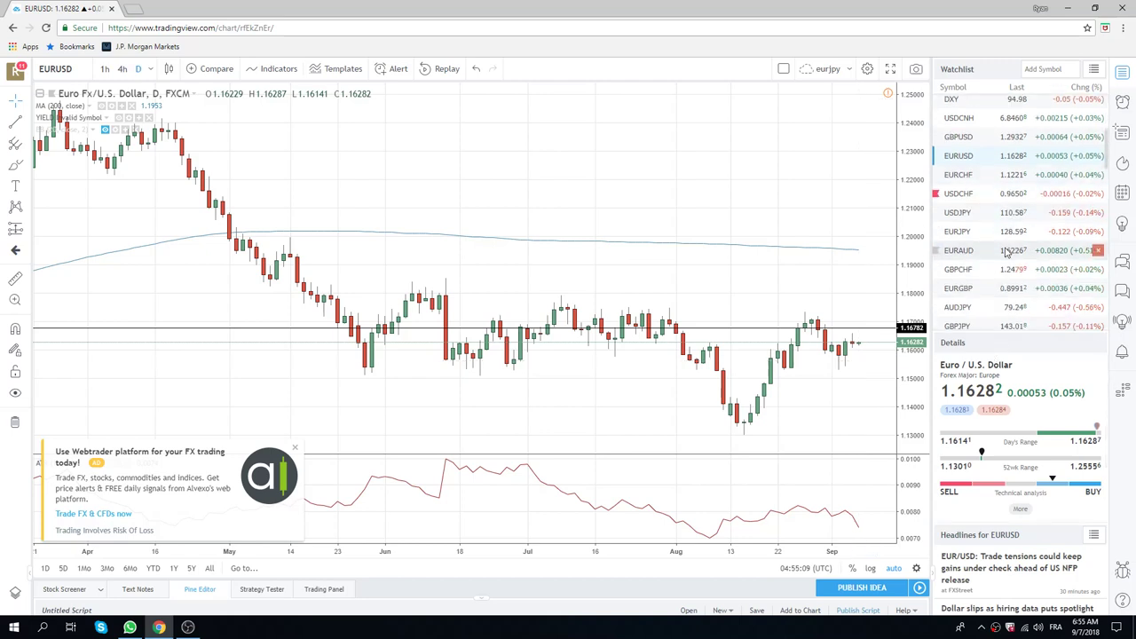
pyautogui.scroll(-3, 1005, 256)
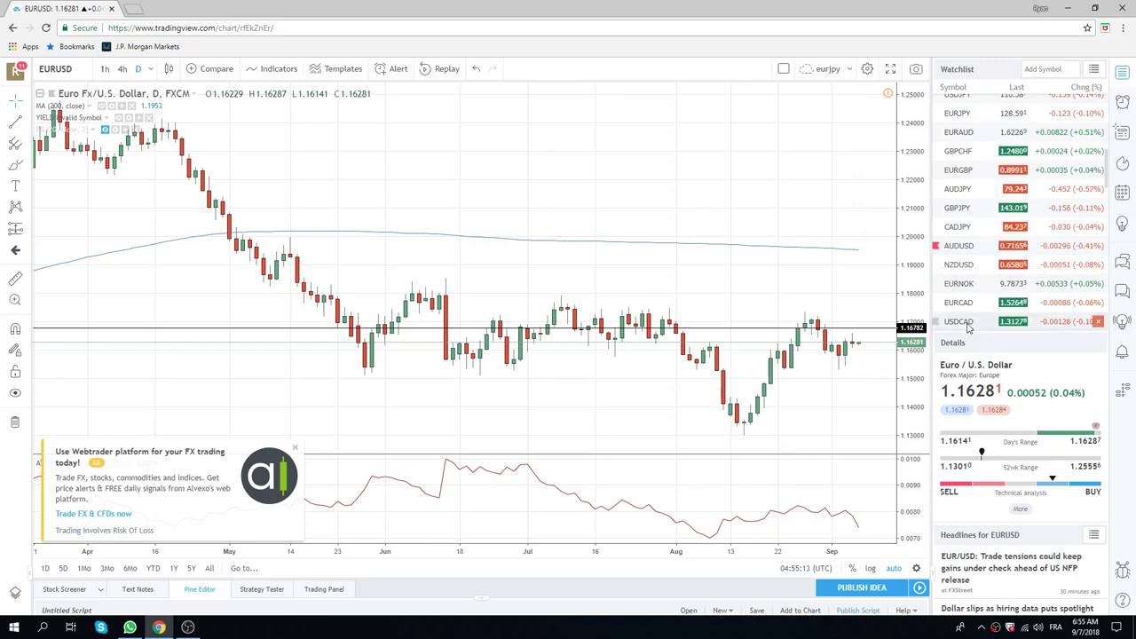
pyautogui.click(970, 325)
pyautogui.scroll(-5, 969, 328)
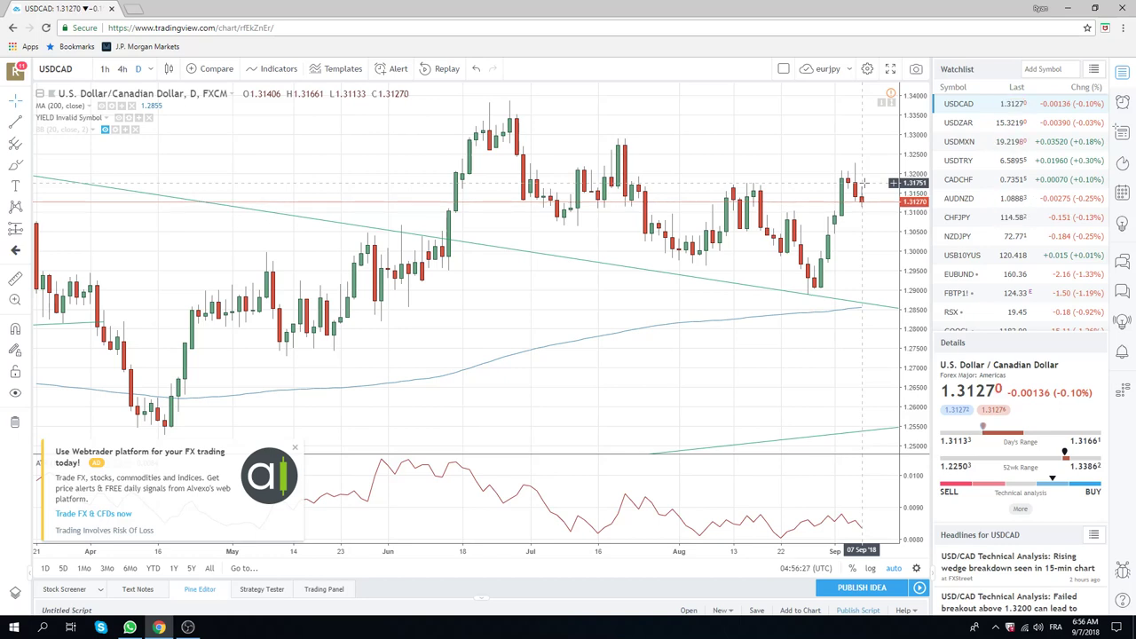
# Step: Close the Webtrader ad and choose 'Hide for now' on the no-ads upgrade offer
pyautogui.click(295, 447)
pyautogui.click(439, 427)
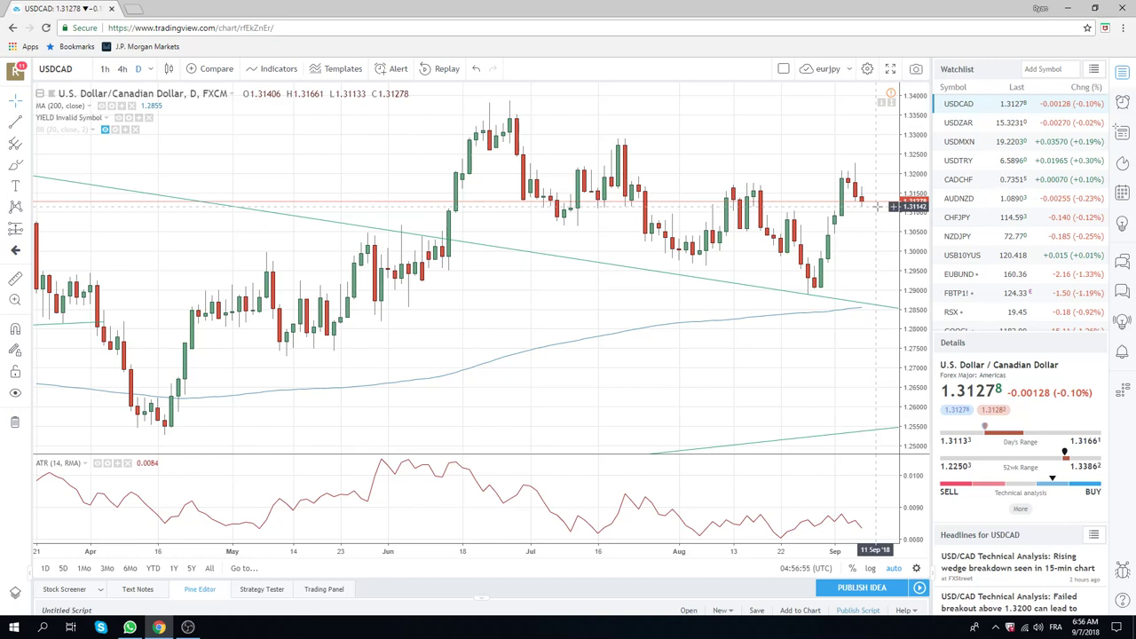
pyautogui.scroll(1, 992, 223)
pyautogui.scroll(5, 991, 224)
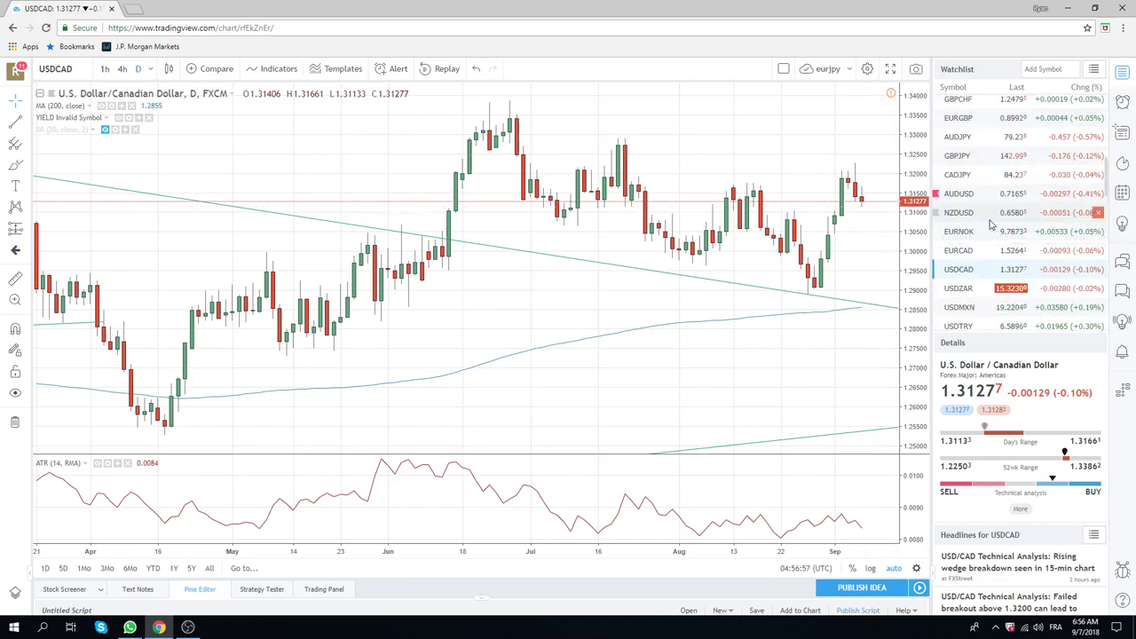
pyautogui.scroll(2, 992, 224)
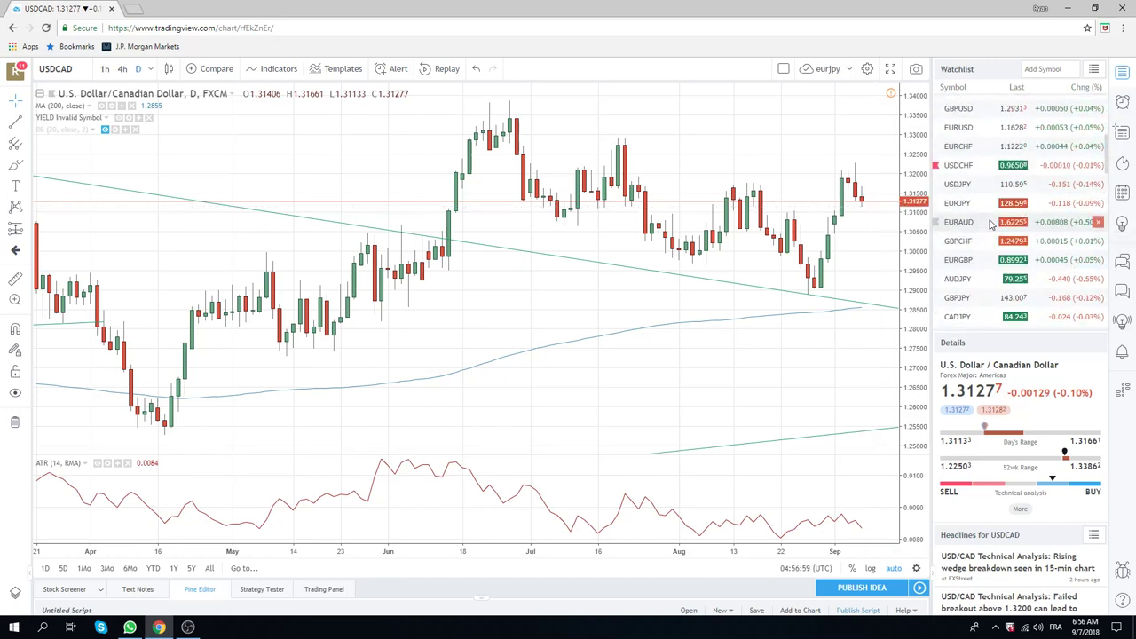
# Step: Switch the chart to EURUSD on the 1h interval
pyautogui.click(970, 130)
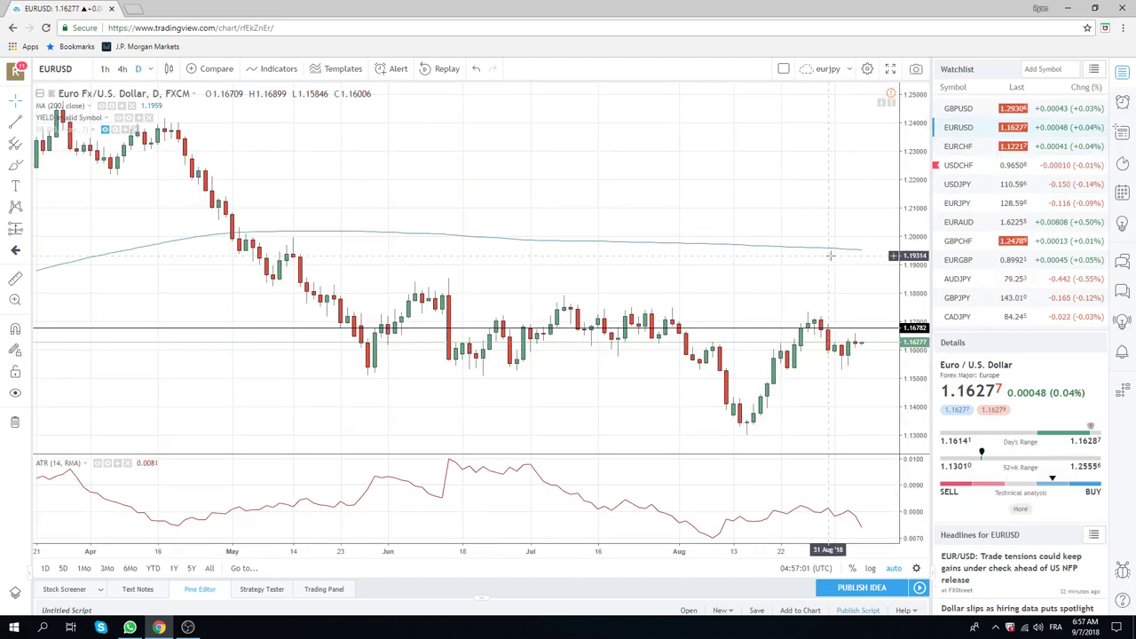
pyautogui.click(105, 68)
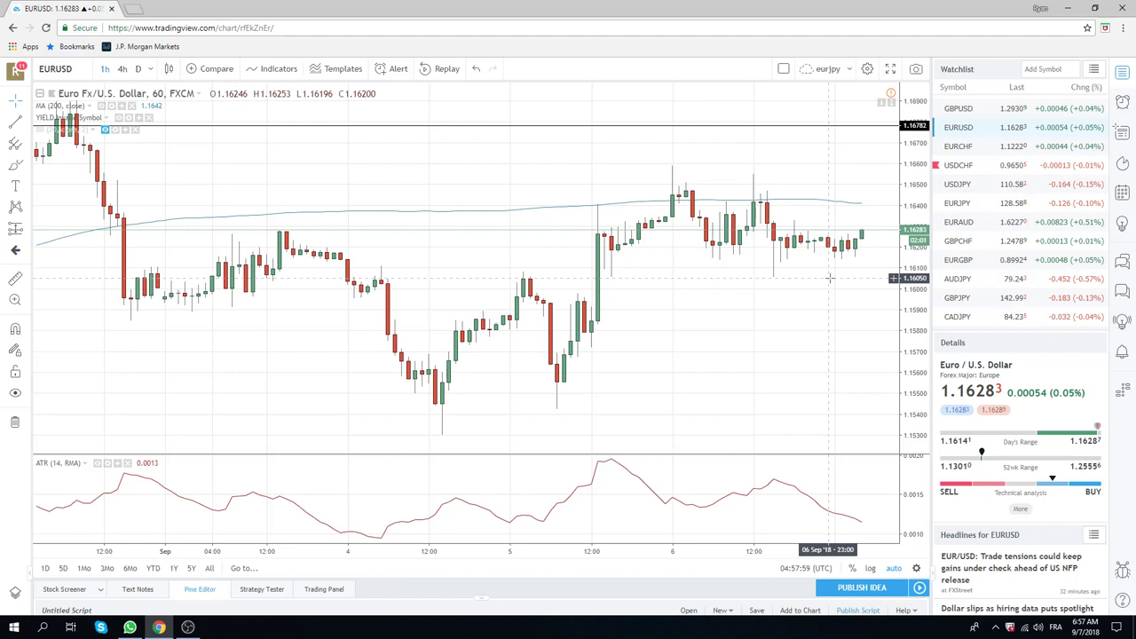
# Step: Load EURJPY, check its 4h view, then return it to the D (daily) interval
pyautogui.scroll(1, 996, 229)
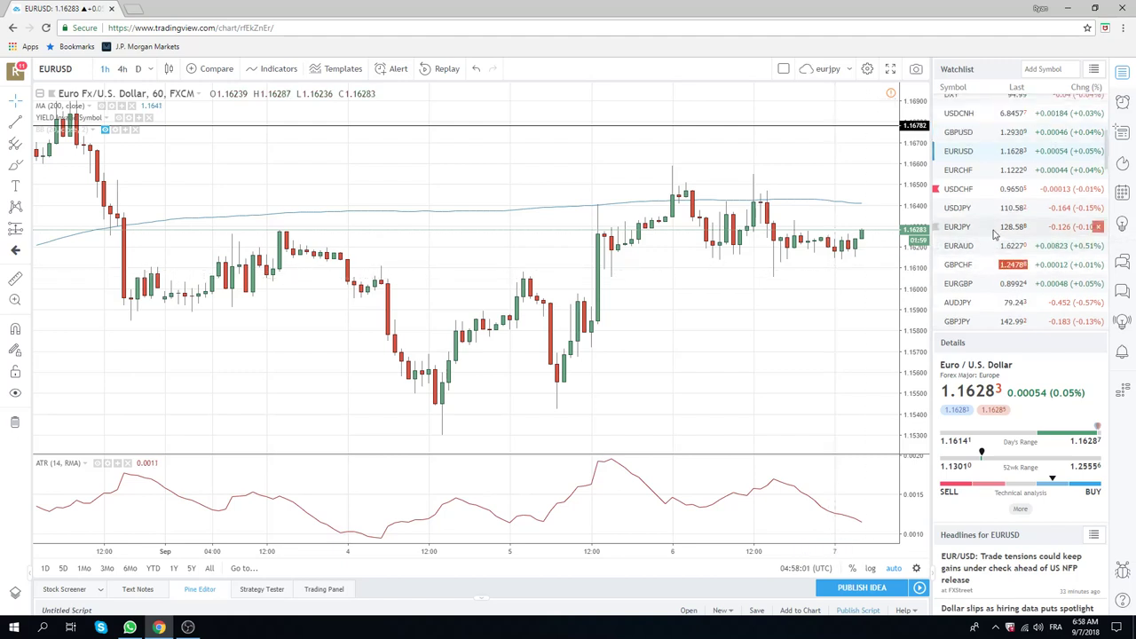
pyautogui.scroll(-1, 996, 231)
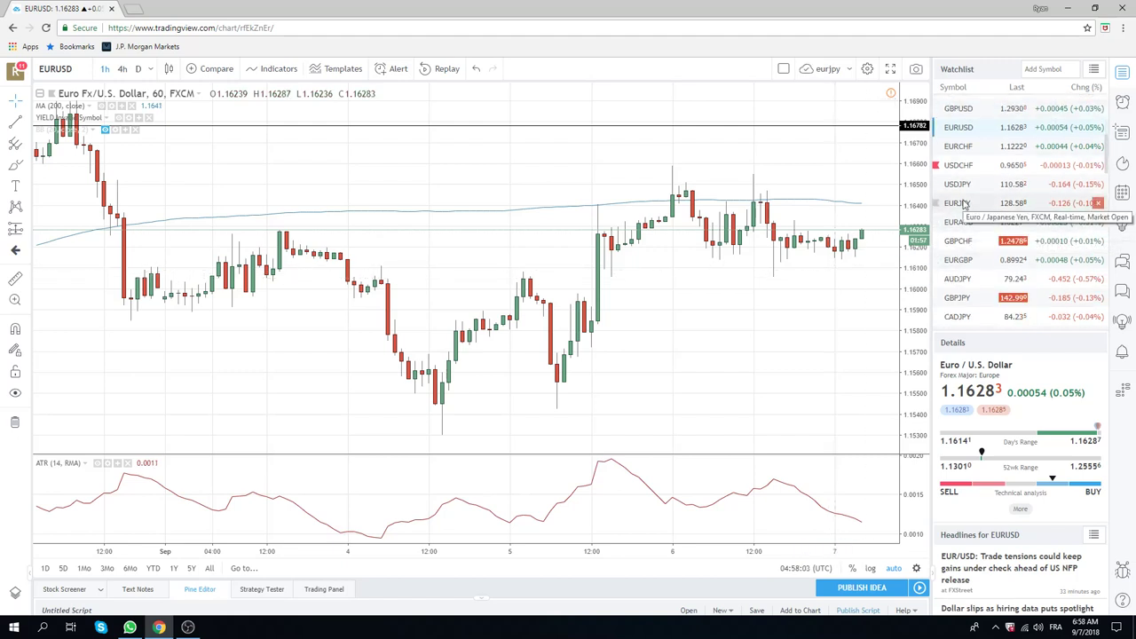
pyautogui.click(960, 203)
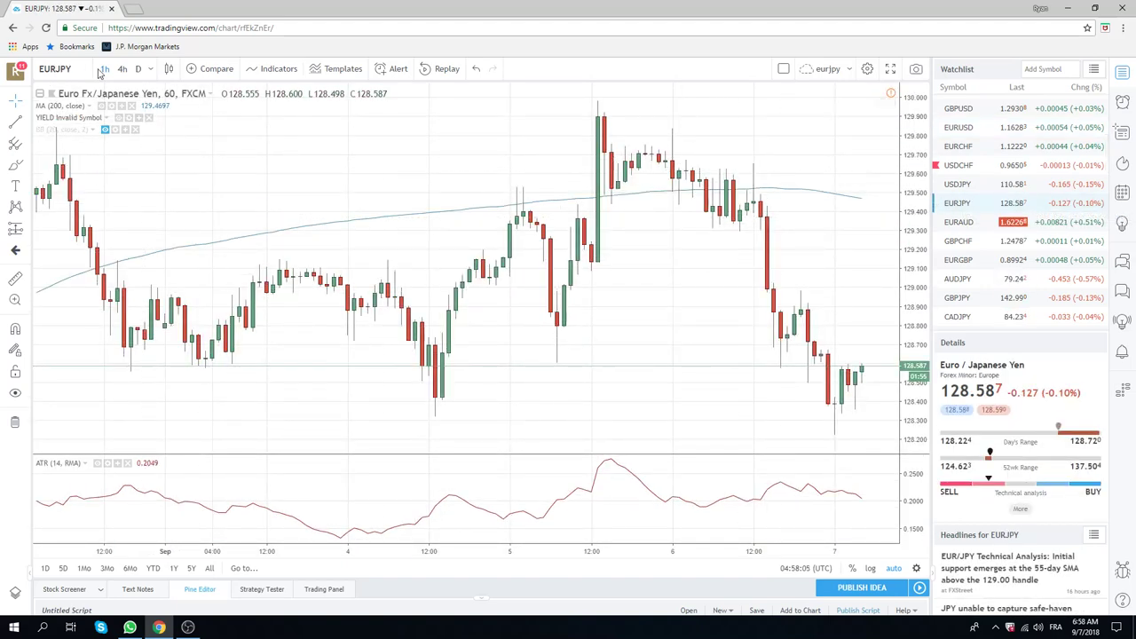
pyautogui.click(122, 68)
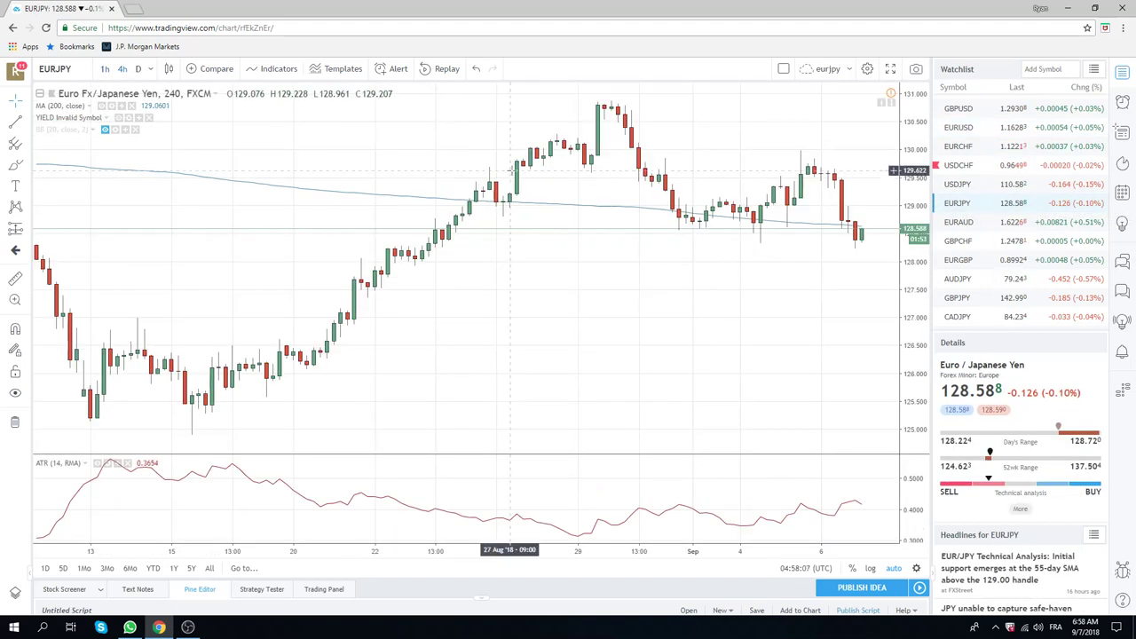
pyautogui.click(138, 69)
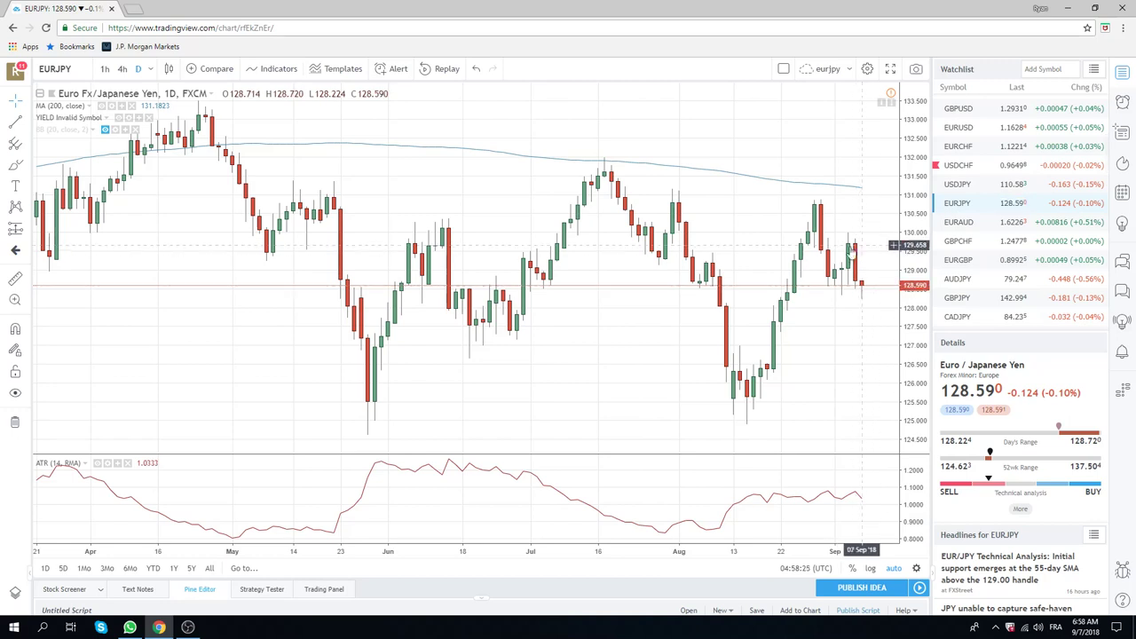
pyautogui.scroll(4, 977, 251)
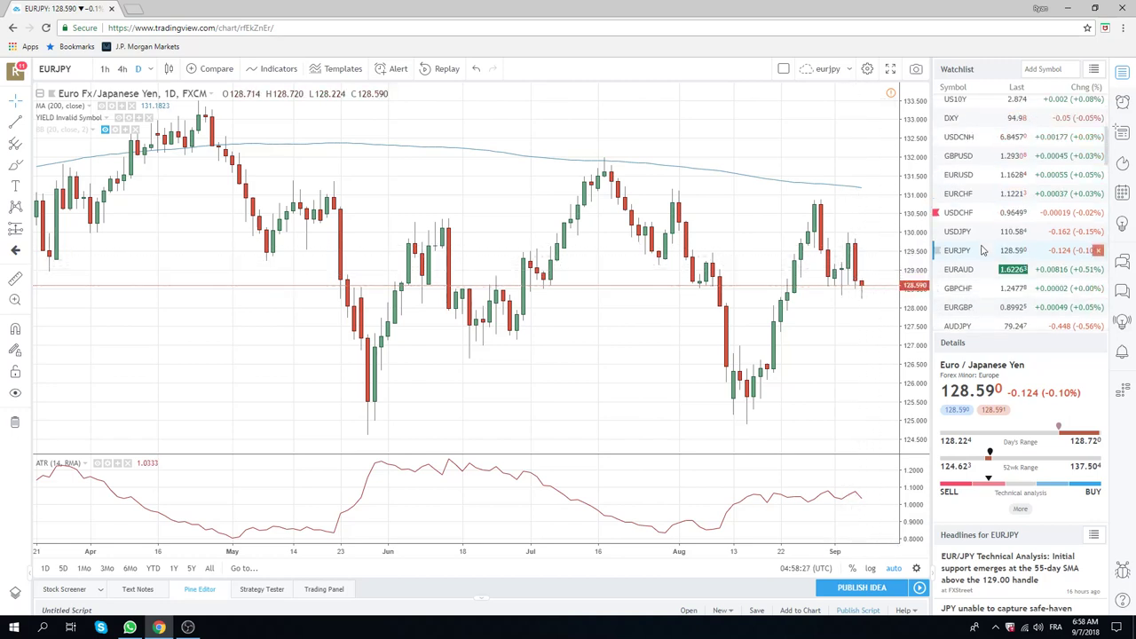
# Step: Load the ES1! S&P 500 E-mini futures daily chart from the watchlist
pyautogui.scroll(2, 982, 251)
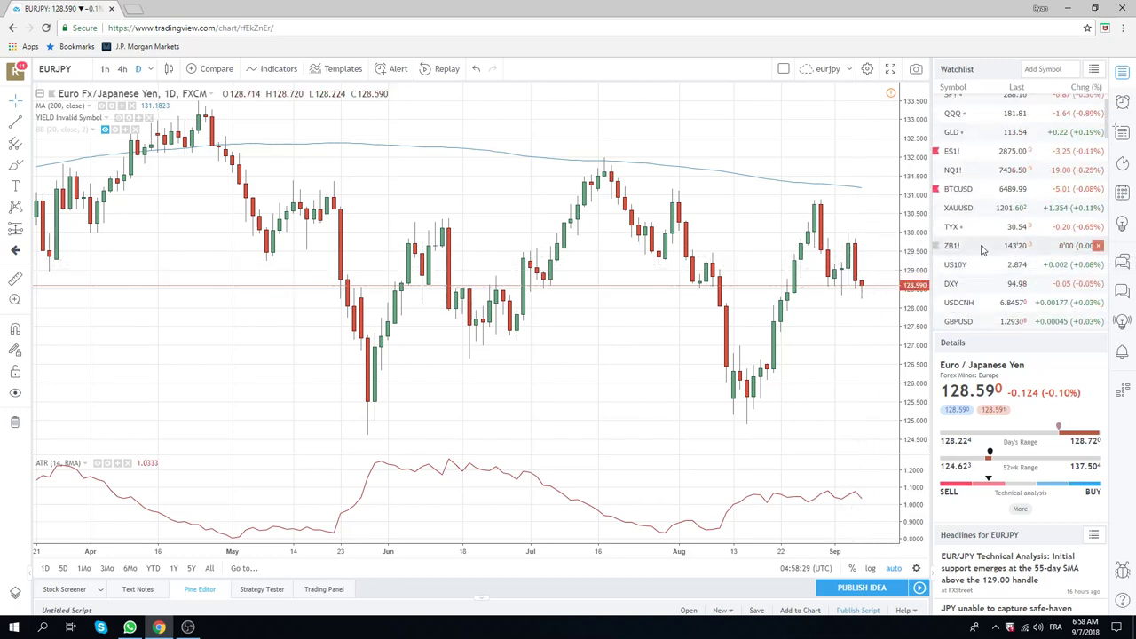
pyautogui.click(990, 152)
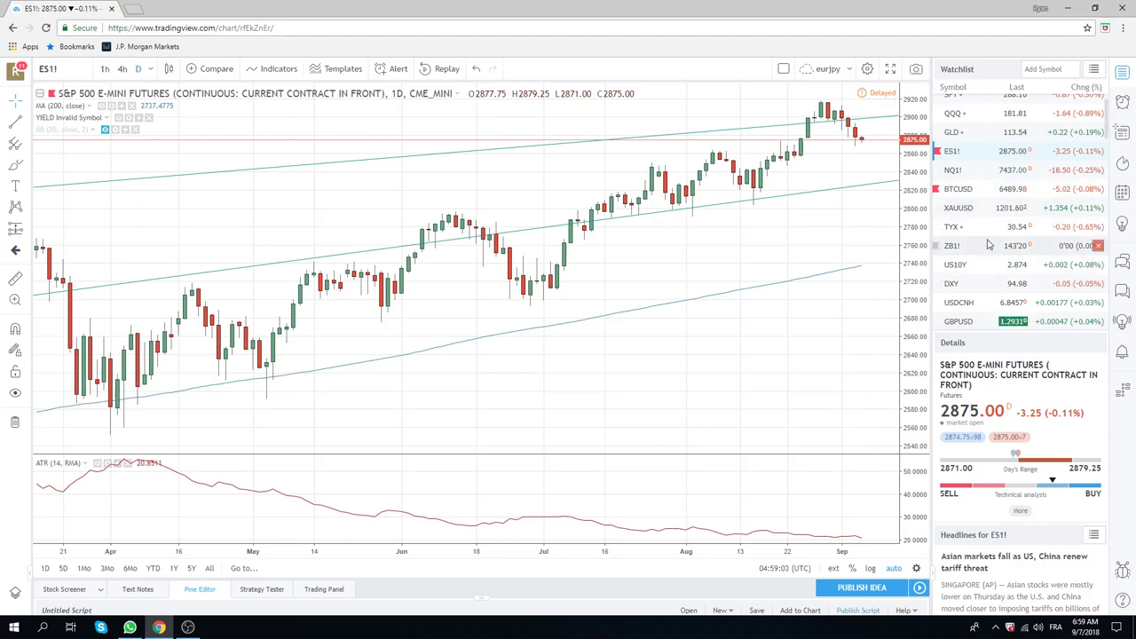
pyautogui.scroll(-2, 990, 239)
pyautogui.scroll(-1, 988, 253)
# Step: Switch the daily chart to EURJPY, then on to AUDUSD
pyautogui.click(966, 276)
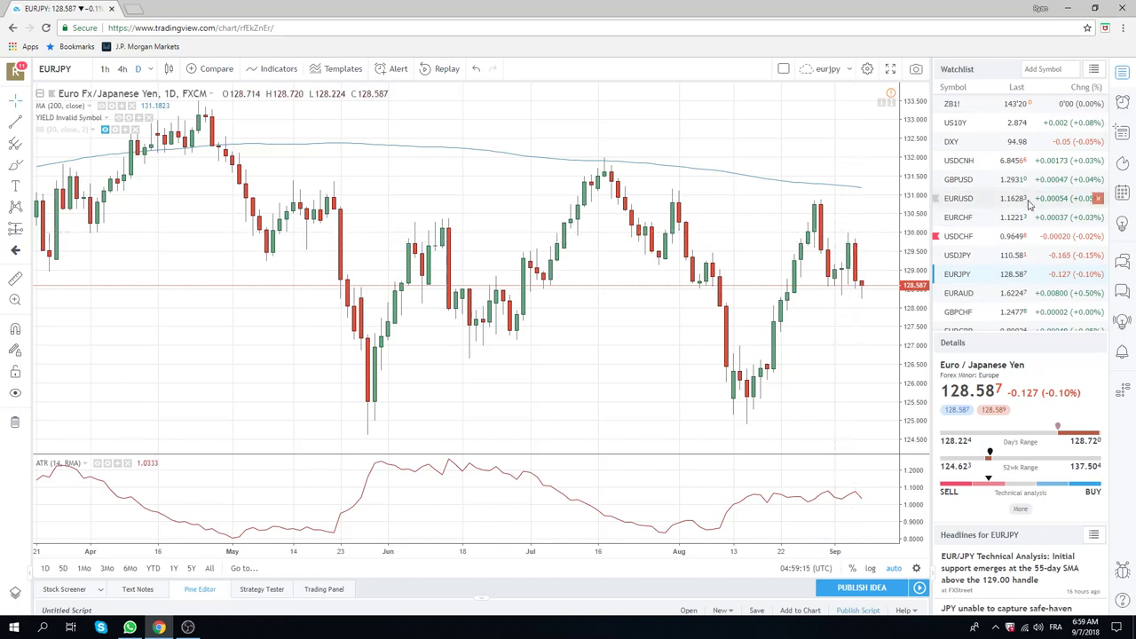
pyautogui.scroll(-1, 1008, 183)
pyautogui.scroll(-1, 1008, 182)
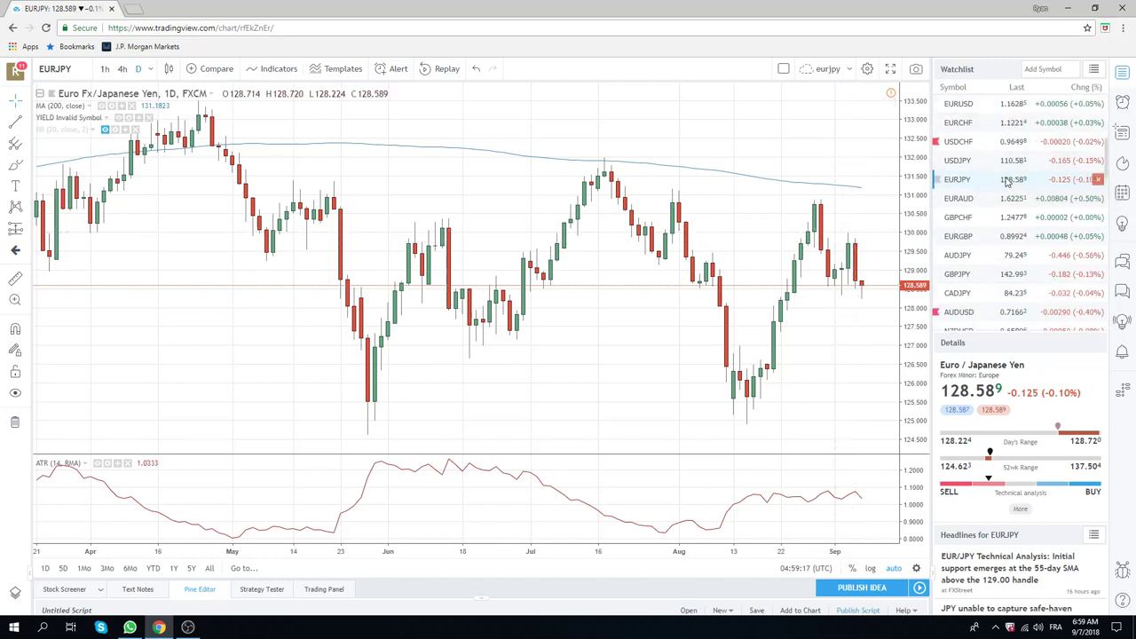
pyautogui.click(959, 314)
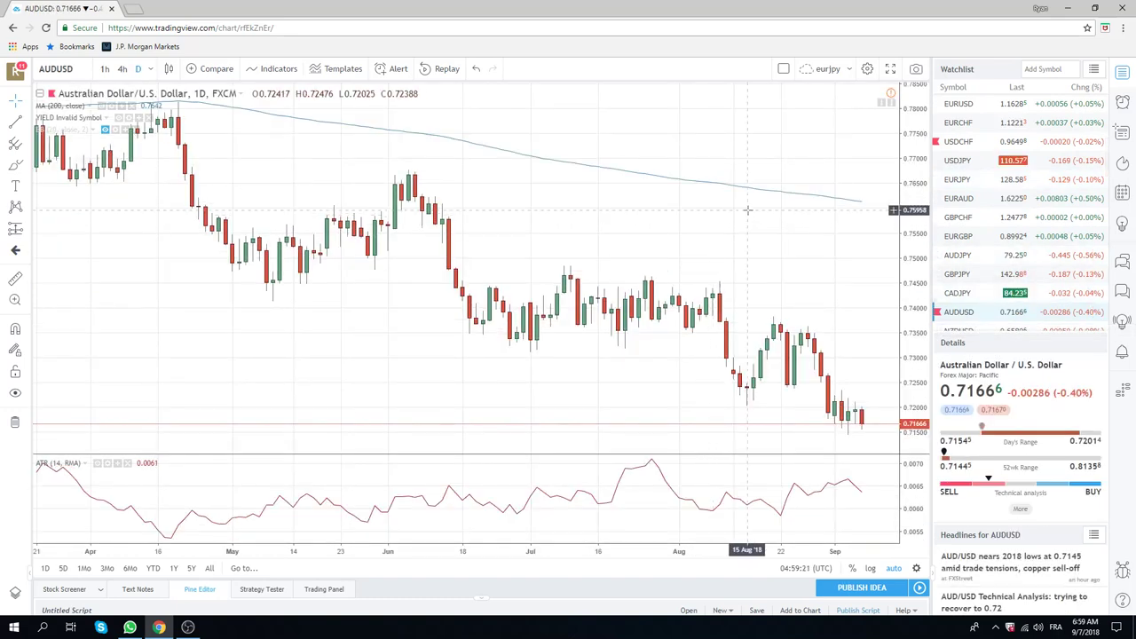
# Step: Zoom the AUDUSD time axis out to span roughly August 2017 to September 2018
pyautogui.scroll(-2, 747, 211)
pyautogui.scroll(-1, 747, 210)
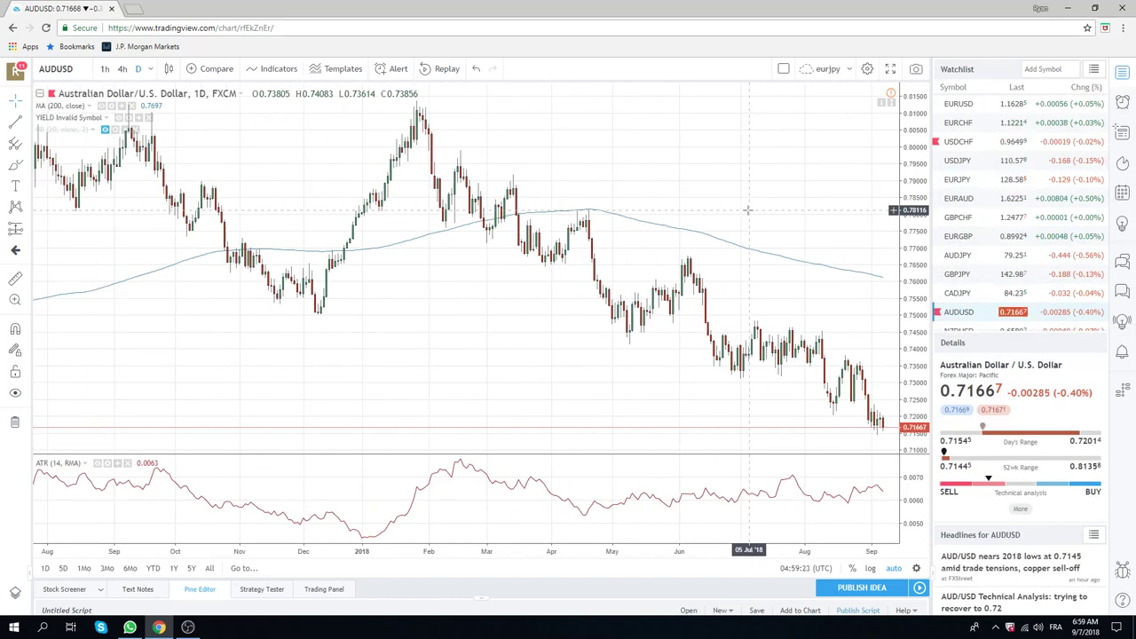
pyautogui.scroll(2, 748, 211)
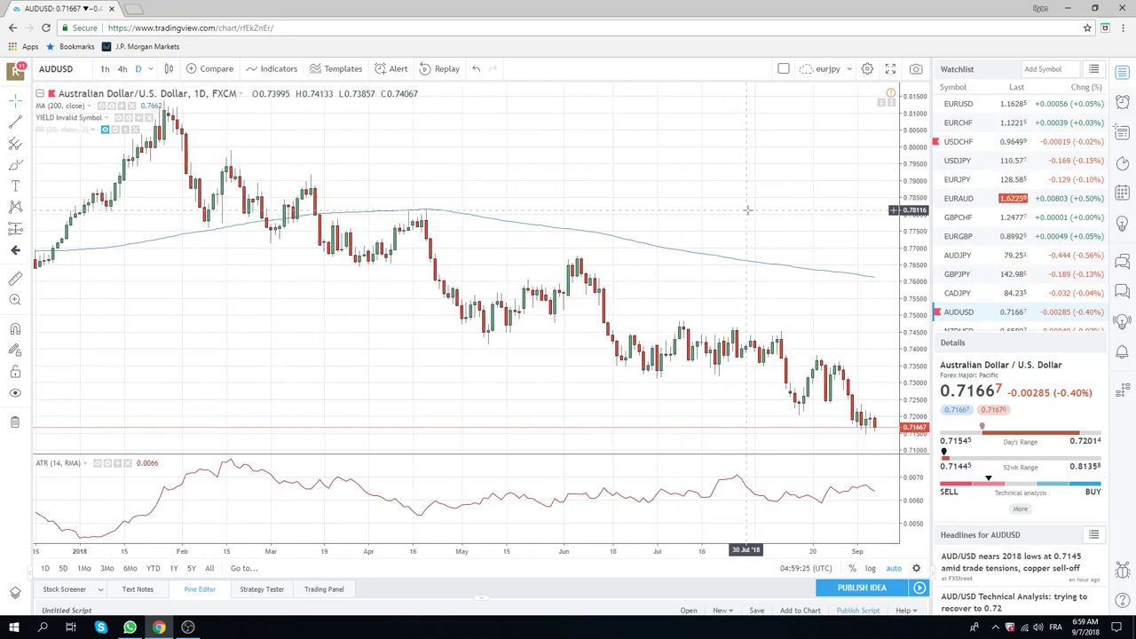
pyautogui.scroll(-1, 747, 211)
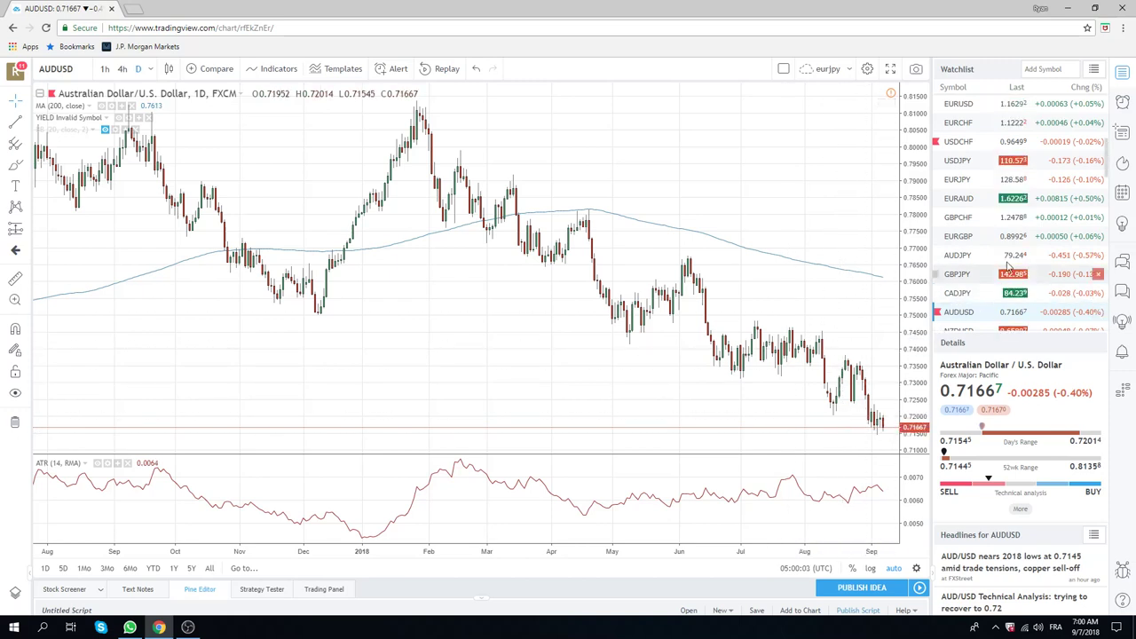
pyautogui.scroll(-1, 937, 271)
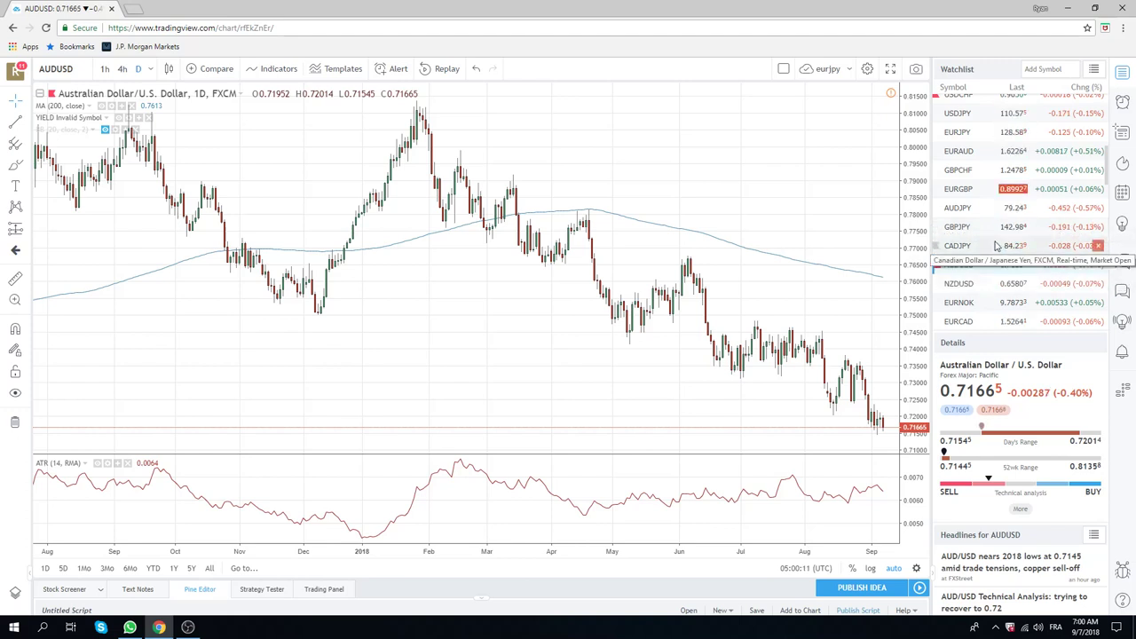
# Step: Scroll the watchlist down to USDZAR and load its daily chart
pyautogui.scroll(-1, 967, 218)
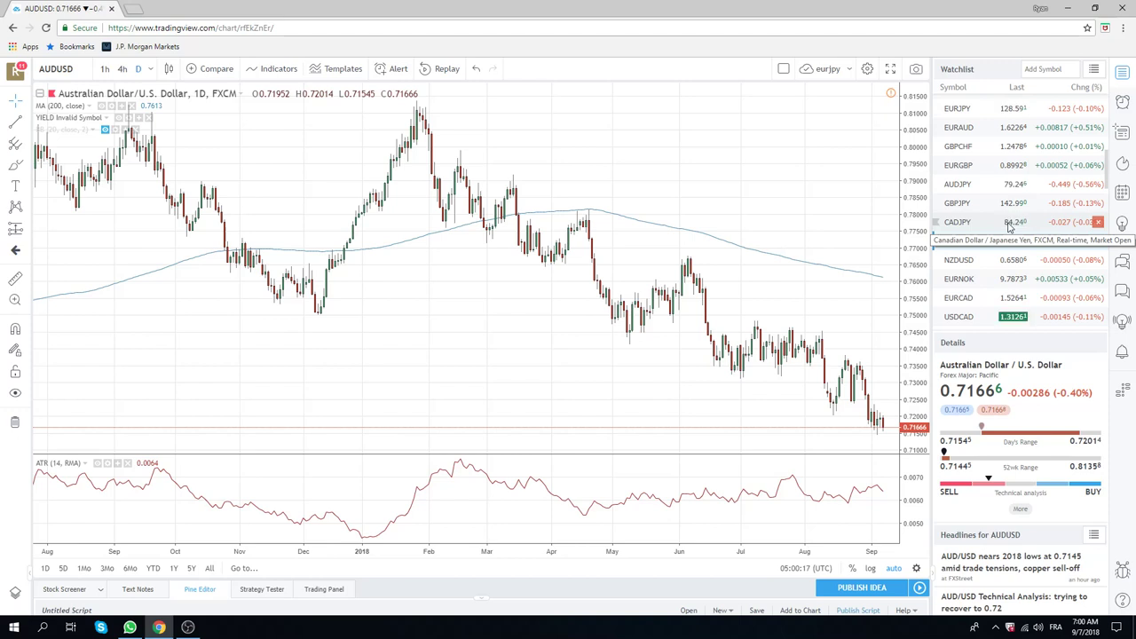
pyautogui.scroll(-2, 1009, 228)
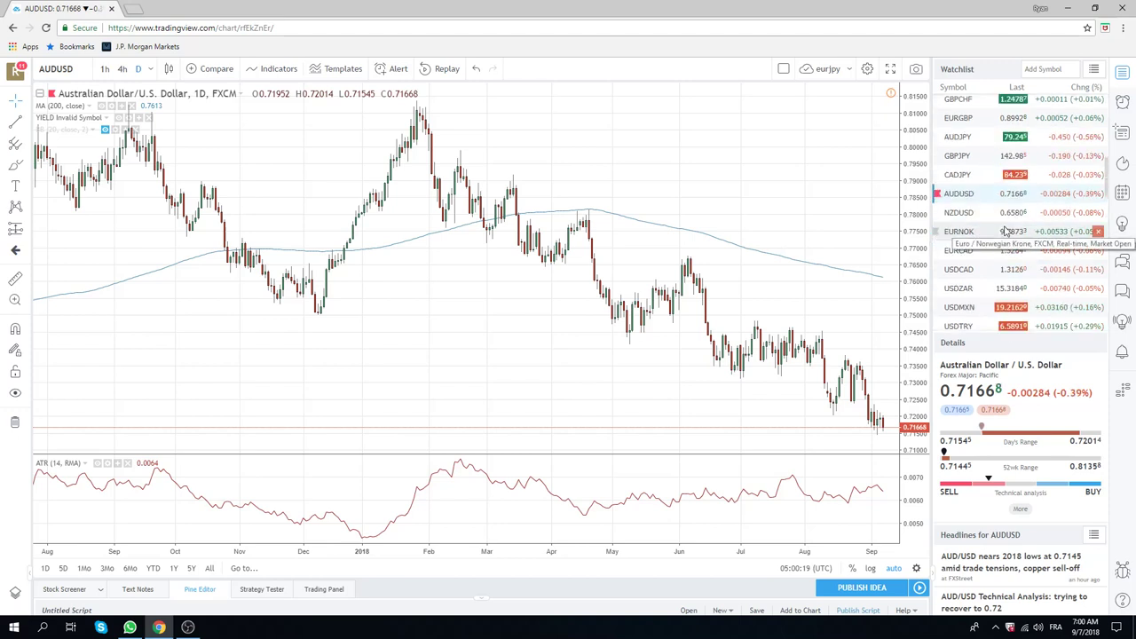
pyautogui.click(966, 289)
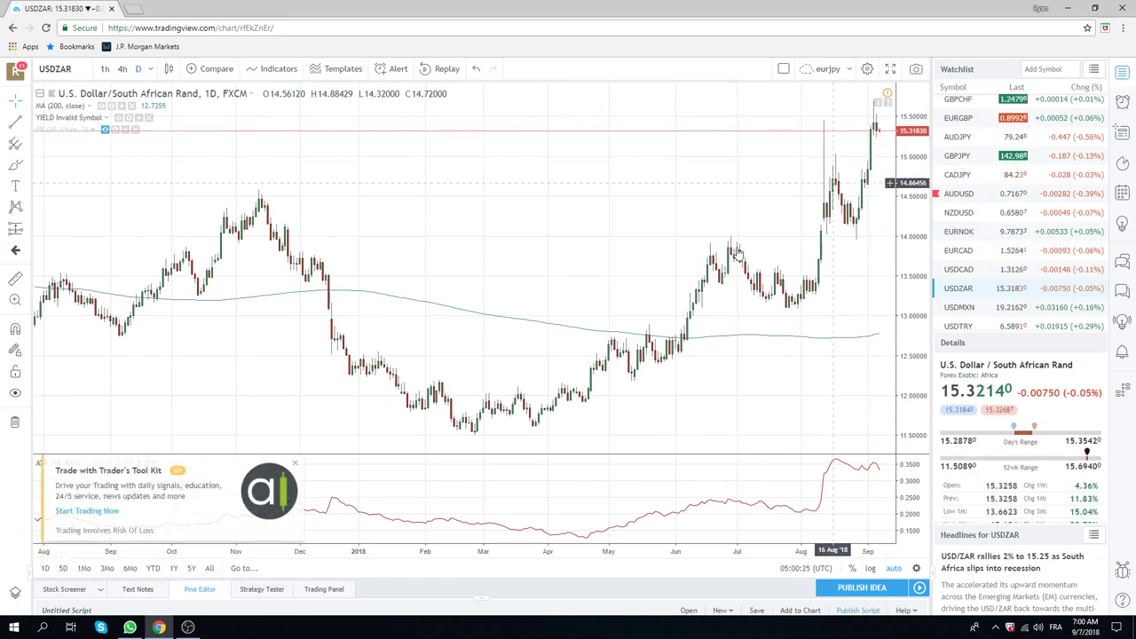
# Step: Close the Trader's Tool Kit popup covering the ATR pane
pyautogui.click(296, 464)
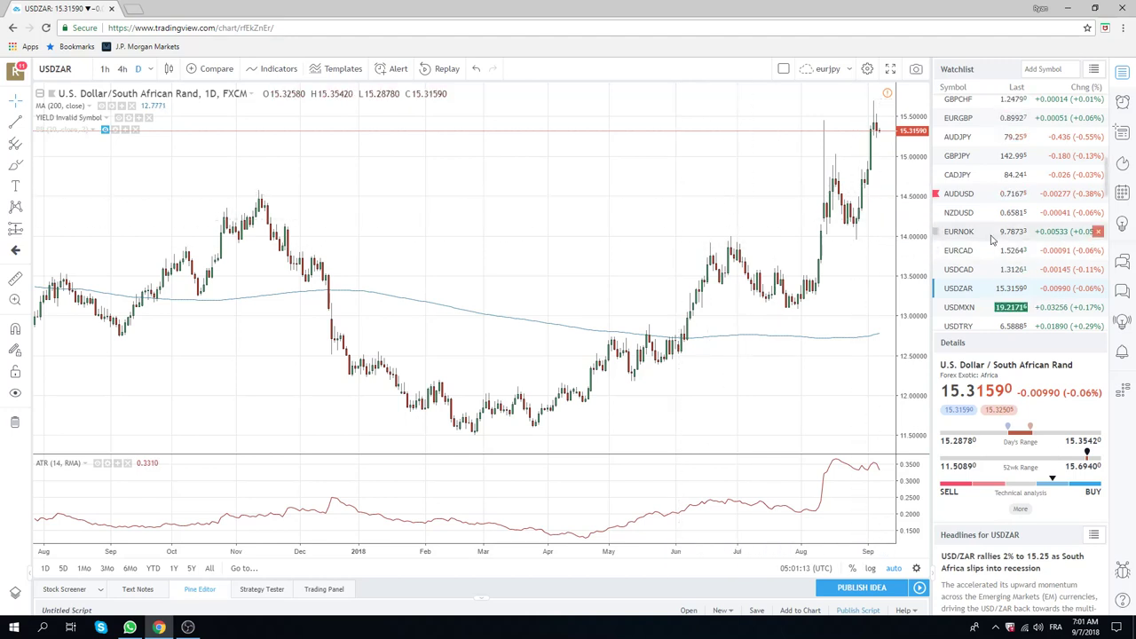
pyautogui.scroll(-1, 992, 239)
pyautogui.scroll(-1, 987, 241)
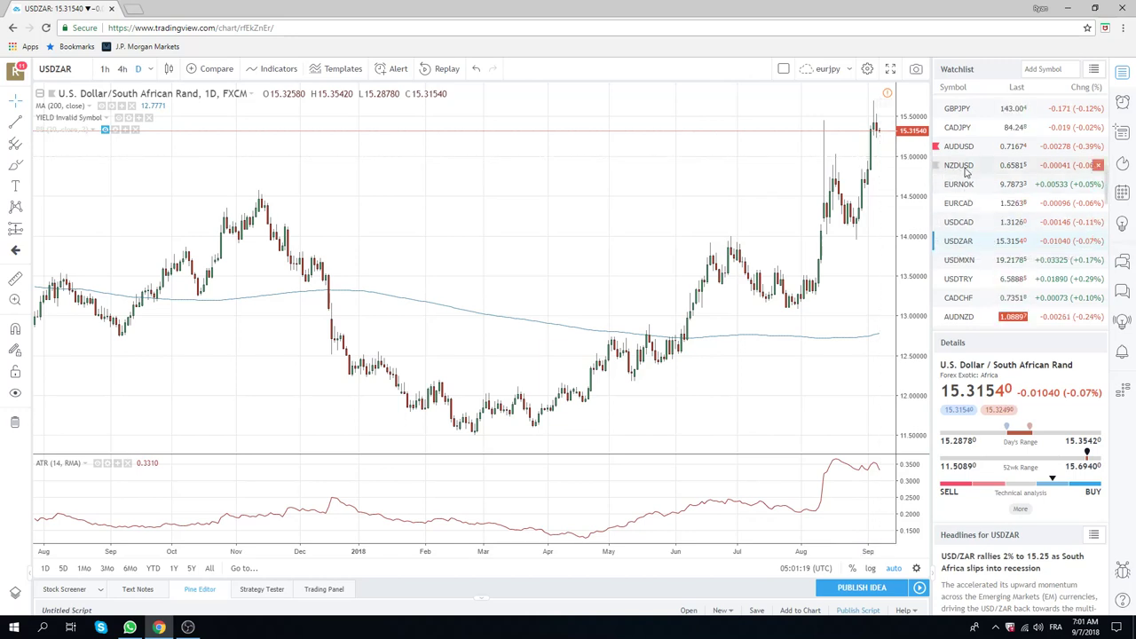
pyautogui.scroll(-3, 985, 184)
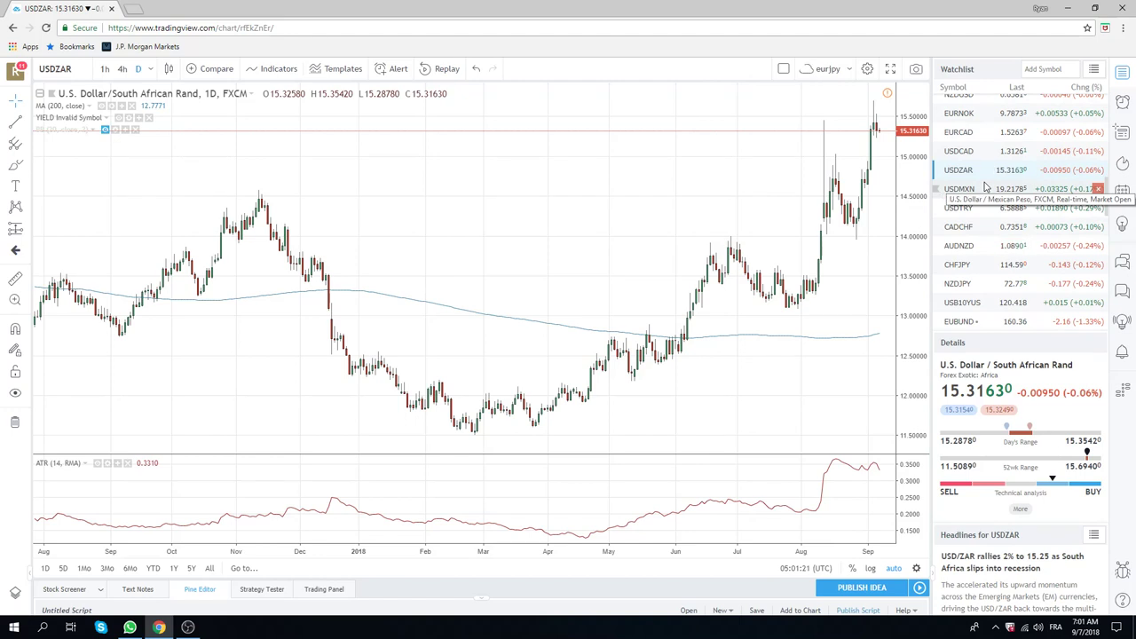
pyautogui.scroll(-3, 986, 186)
pyautogui.scroll(-1, 986, 186)
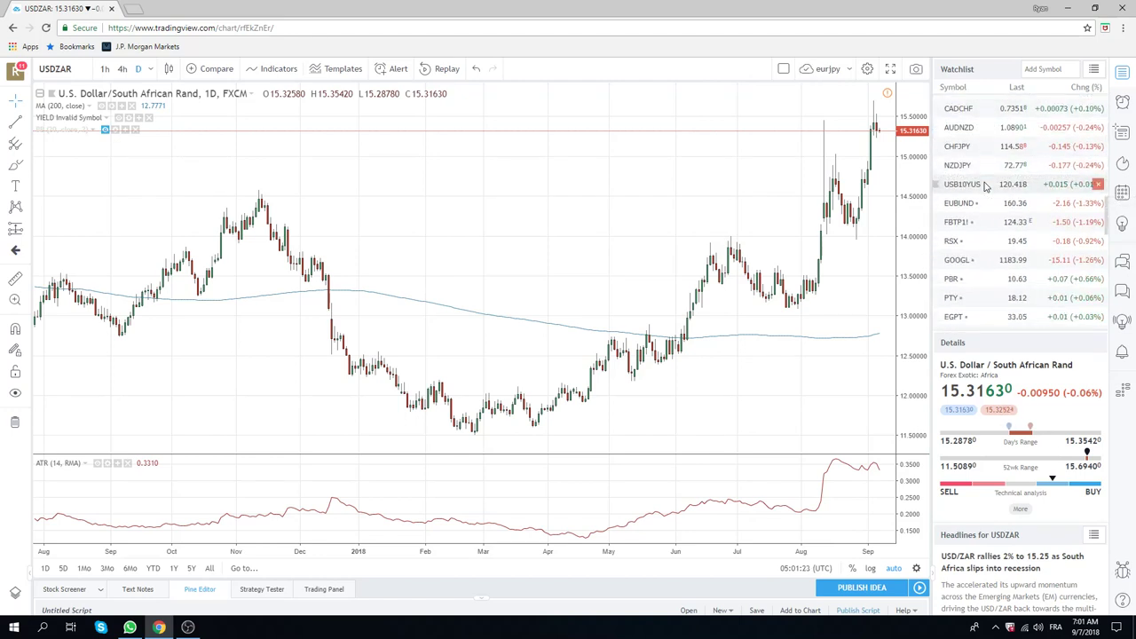
pyautogui.scroll(5, 985, 187)
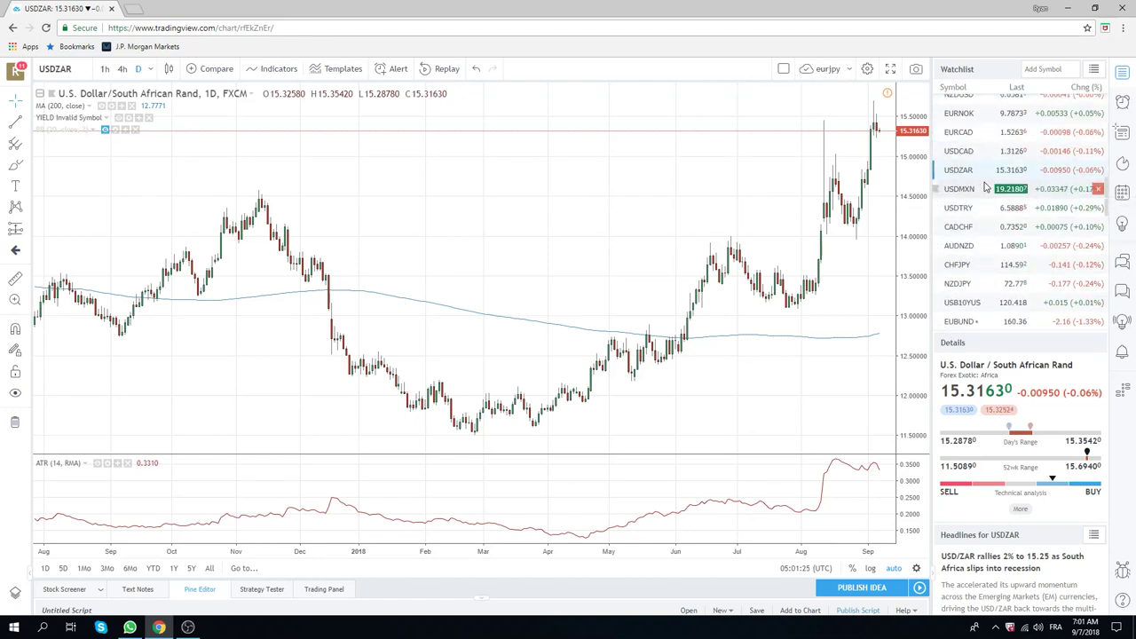